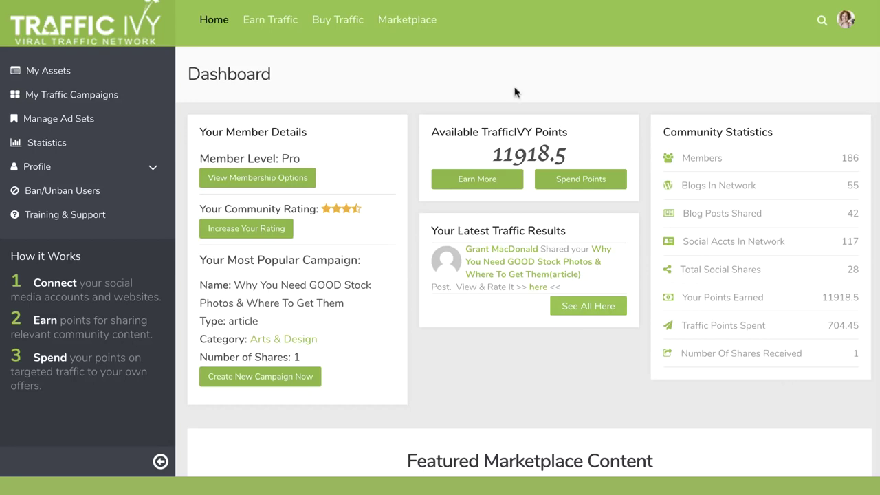
- Start a Featured campaign 'Making Photos That Sell' in Arts & Design, with description, image and tags
{"action": "left_click", "coordinate": [66, 97]}
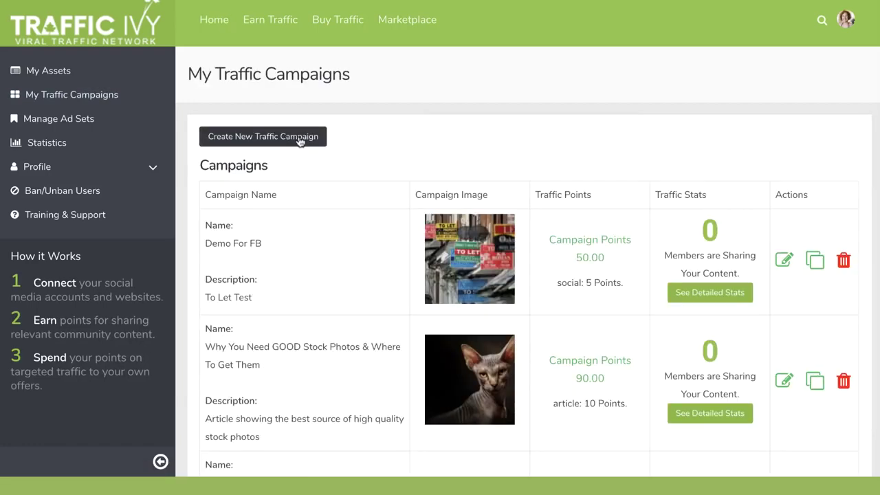
{"action": "left_click", "coordinate": [300, 140]}
{"action": "scroll", "coordinate": [298, 145], "scroll_direction": "down", "scroll_amount": 1}
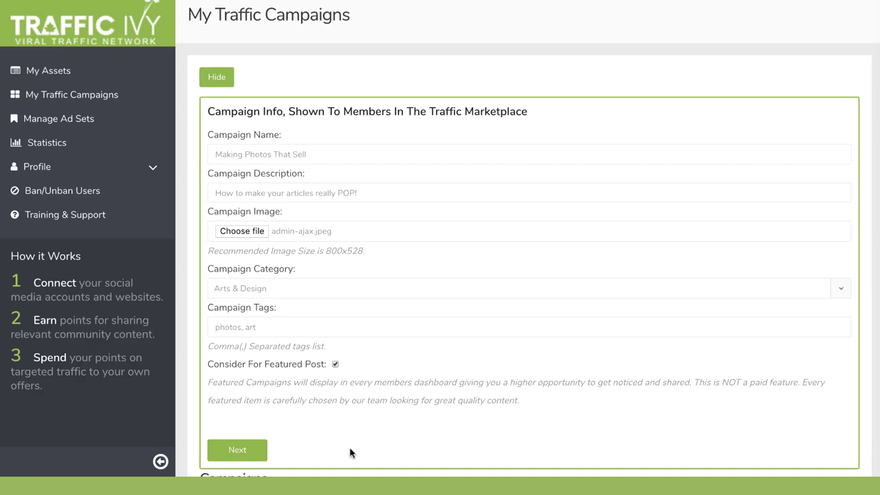
{"action": "left_click", "coordinate": [237, 450]}
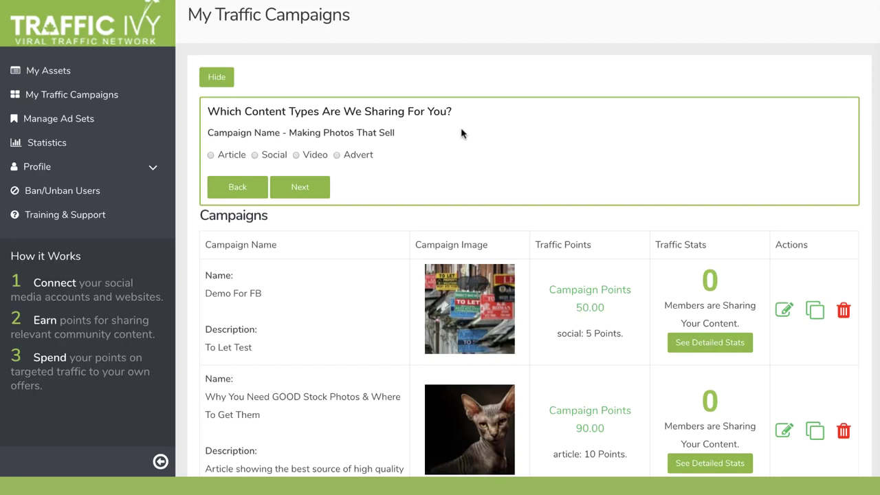
- Add a titled travel-photography tips article with an image and pasted text
{"action": "key", "text": "space"}
{"action": "left_click", "coordinate": [299, 187]}
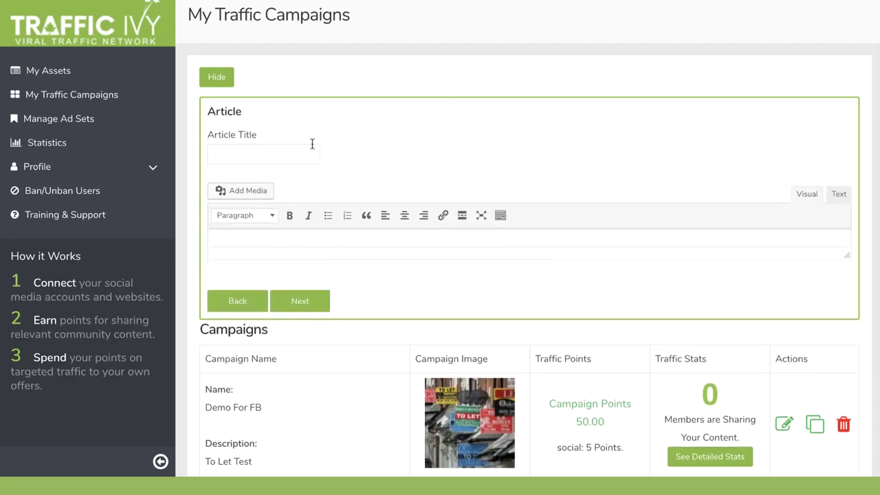
{"action": "left_click", "coordinate": [292, 154]}
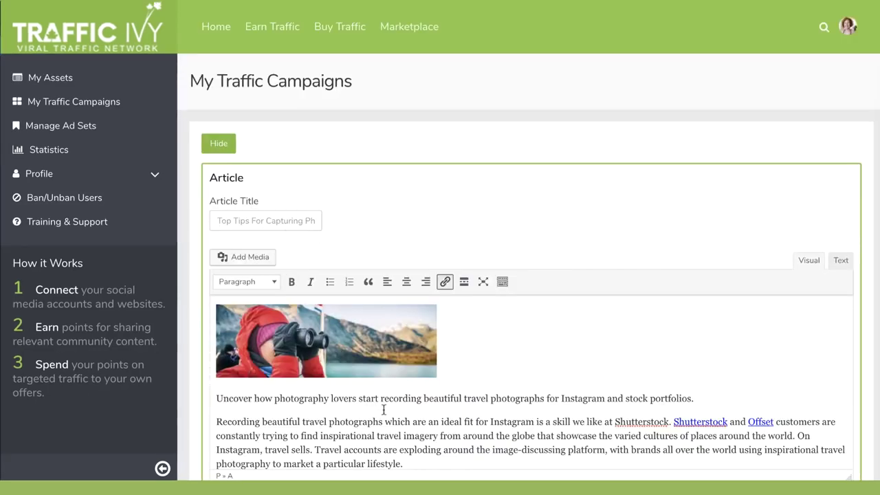
{"action": "scroll", "coordinate": [418, 427], "scroll_direction": "down", "scroll_amount": 1}
{"action": "scroll", "coordinate": [418, 427], "scroll_direction": "down", "scroll_amount": 2}
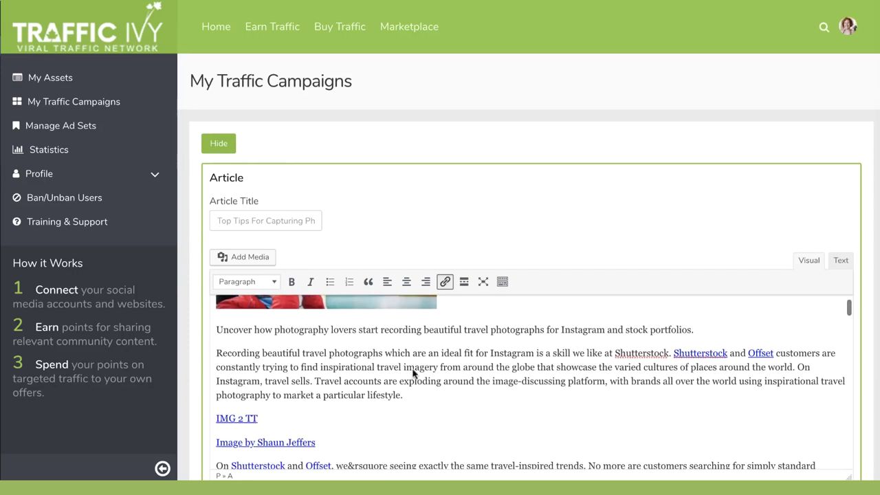
{"action": "scroll", "coordinate": [415, 375], "scroll_direction": "up", "scroll_amount": 3}
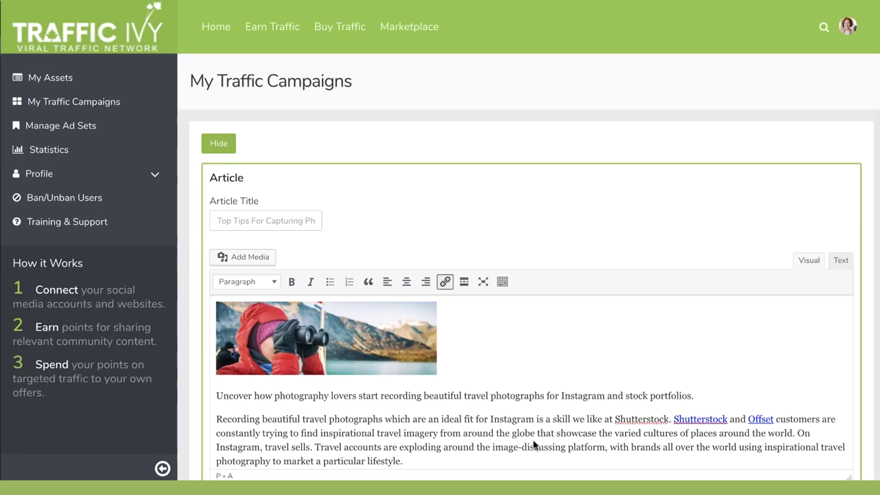
{"action": "scroll", "coordinate": [532, 443], "scroll_direction": "down", "scroll_amount": 10}
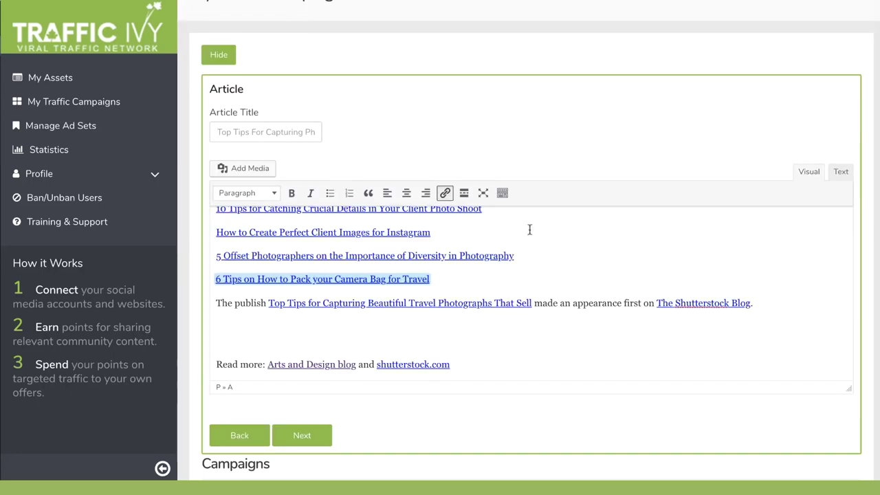
{"action": "left_click", "coordinate": [323, 439]}
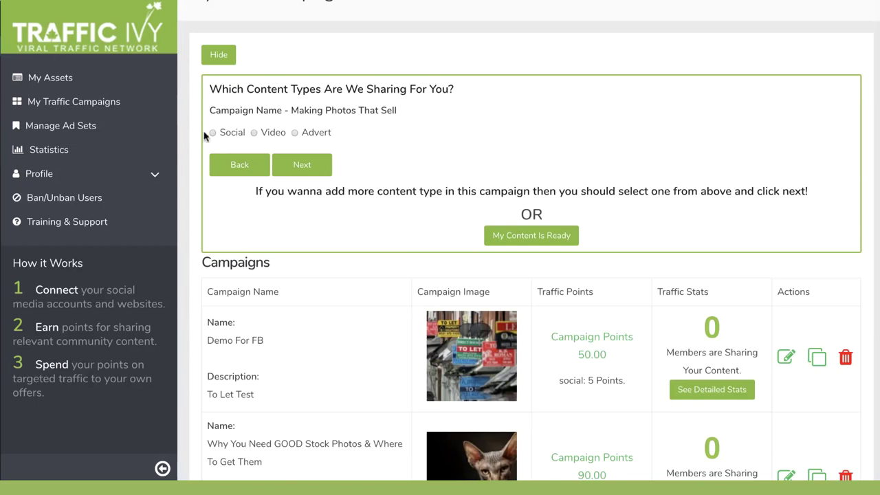
- Add Facebook, Twitter and Reddit social posts that link to the photography article
{"action": "left_click", "coordinate": [213, 133]}
{"action": "left_click", "coordinate": [311, 160]}
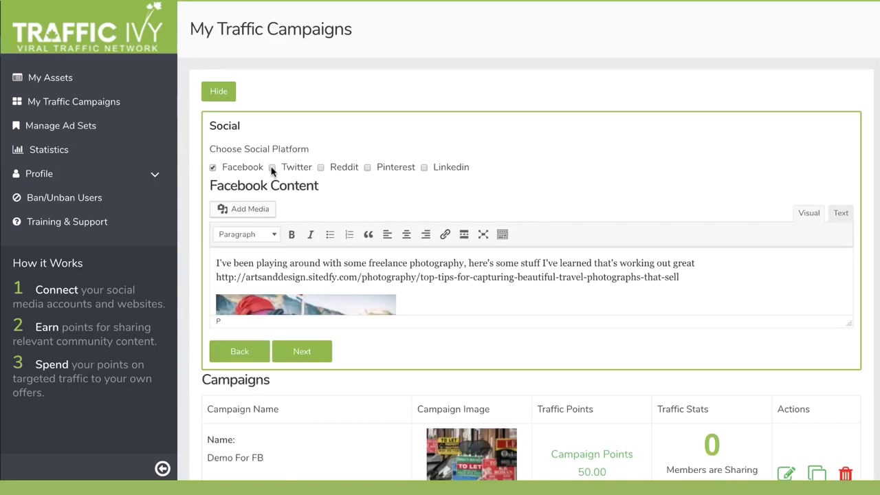
{"action": "left_click", "coordinate": [272, 168]}
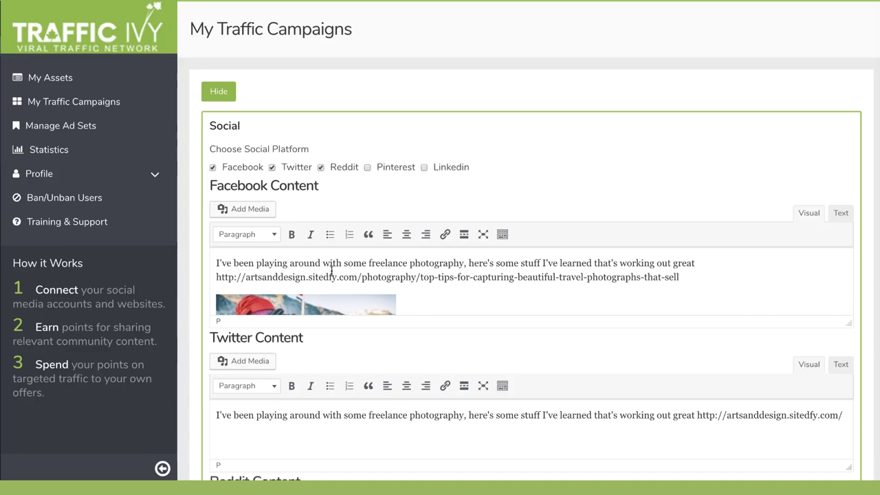
{"action": "scroll", "coordinate": [540, 288], "scroll_direction": "down", "scroll_amount": 1}
{"action": "scroll", "coordinate": [484, 288], "scroll_direction": "up", "scroll_amount": 1}
{"action": "scroll", "coordinate": [200, 319], "scroll_direction": "down", "scroll_amount": 8}
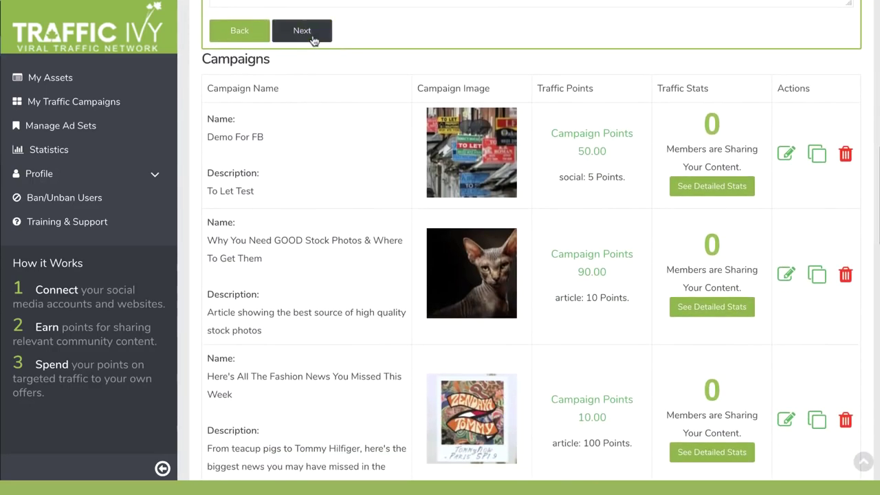
{"action": "left_click", "coordinate": [312, 32]}
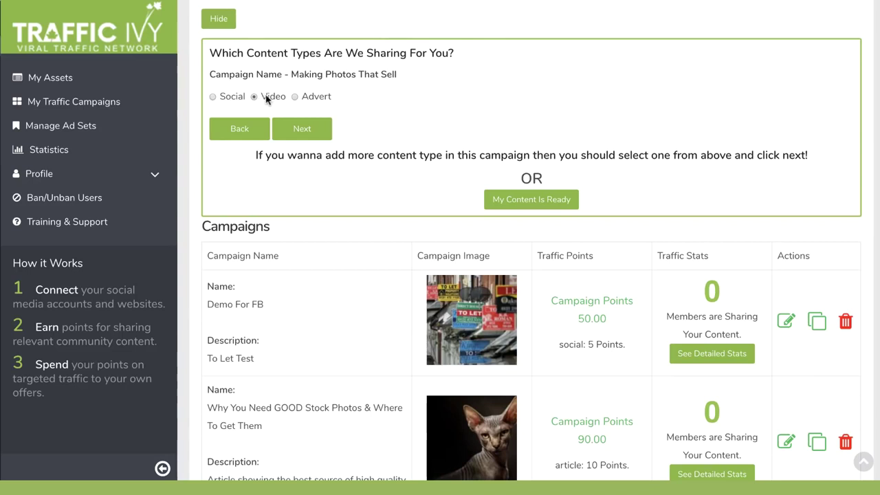
{"action": "left_click", "coordinate": [306, 134]}
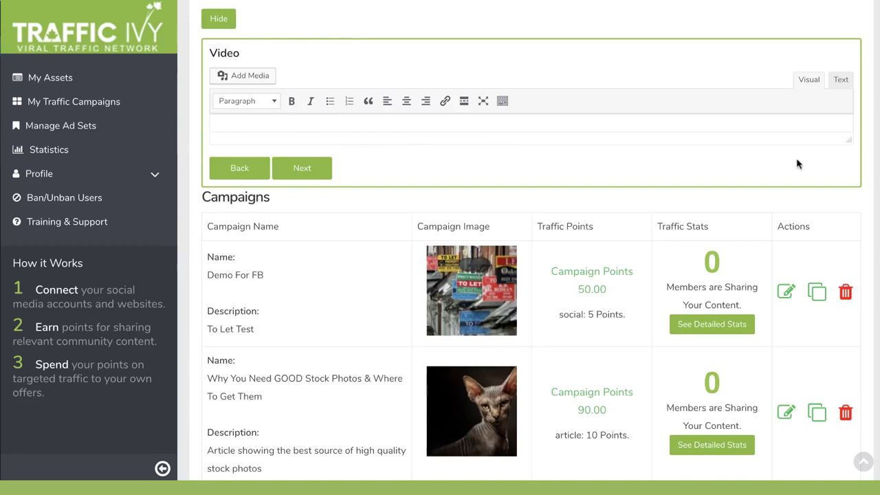
{"action": "left_click_drag", "start_coordinate": [848, 140], "coordinate": [848, 183]}
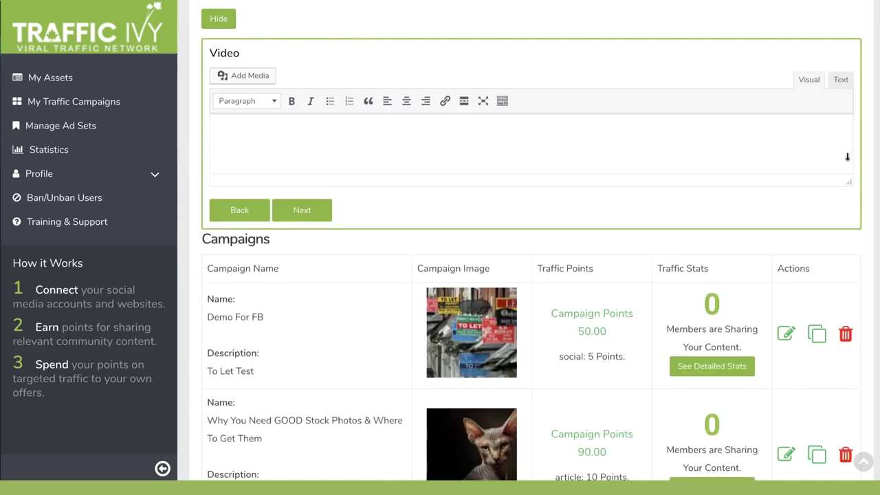
{"action": "left_click", "coordinate": [616, 157]}
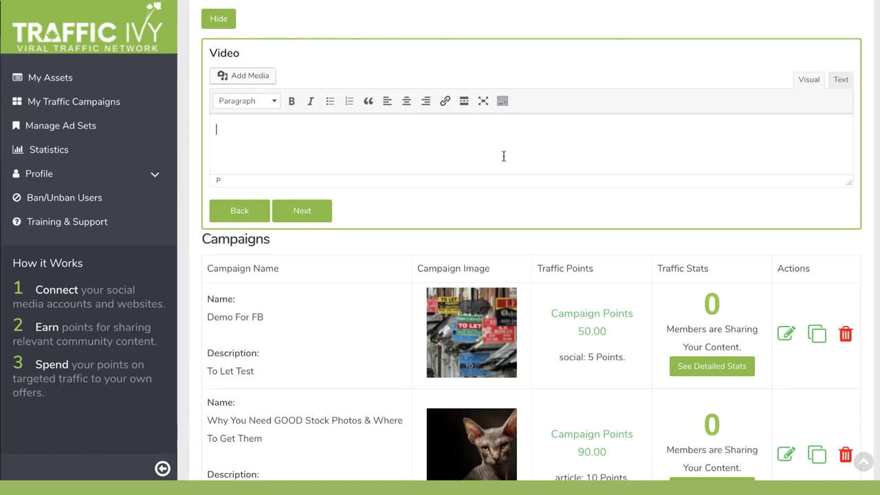
{"action": "left_click", "coordinate": [302, 210]}
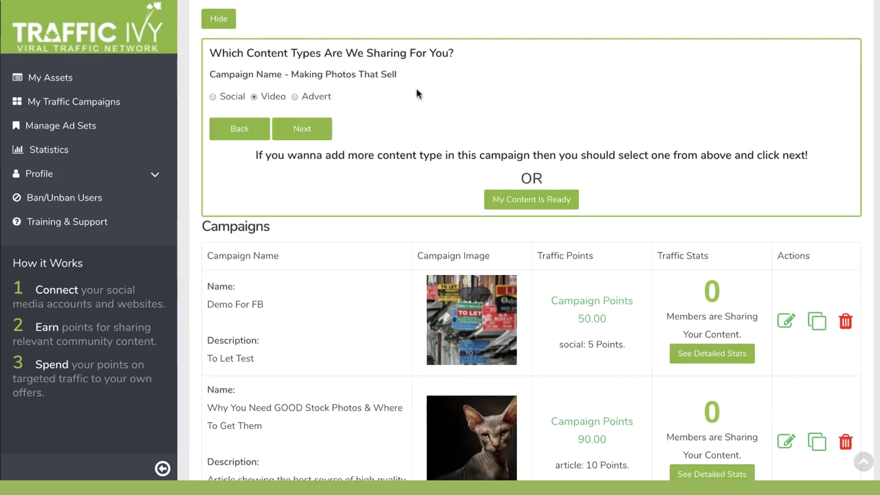
- Mark the content finished and set 10 article points with a 100-point maximum
{"action": "left_click", "coordinate": [545, 200]}
{"action": "left_click", "coordinate": [245, 75]}
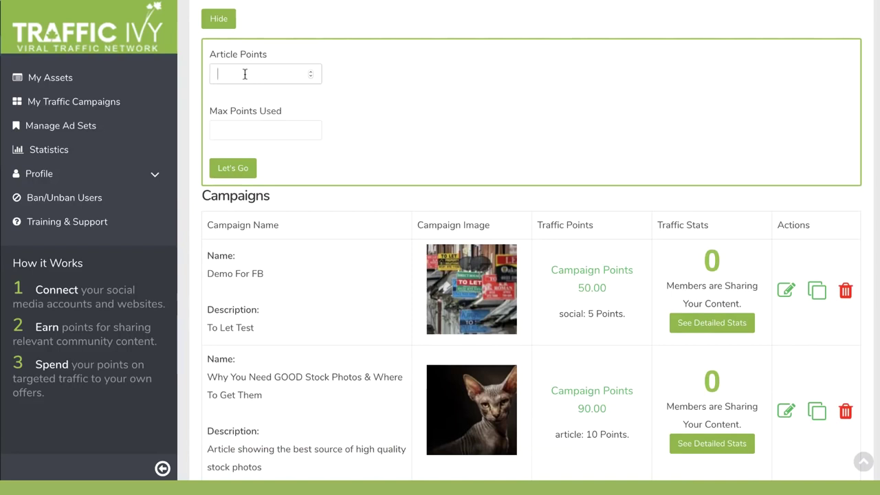
{"action": "type", "text": "10"}
{"action": "left_click", "coordinate": [238, 127]}
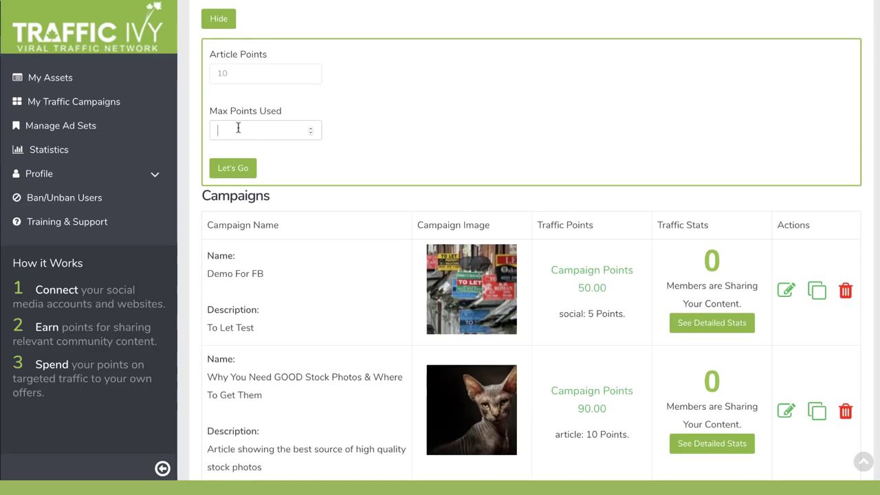
{"action": "type", "text": "100"}
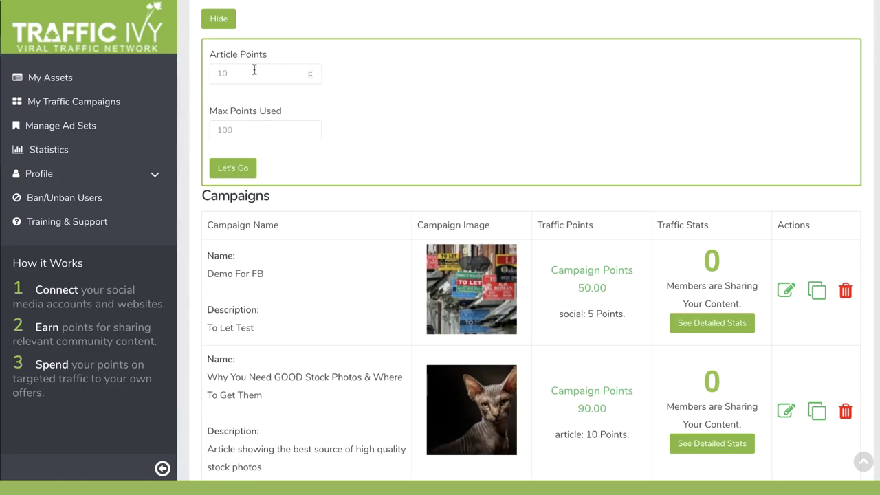
{"action": "left_click", "coordinate": [234, 169]}
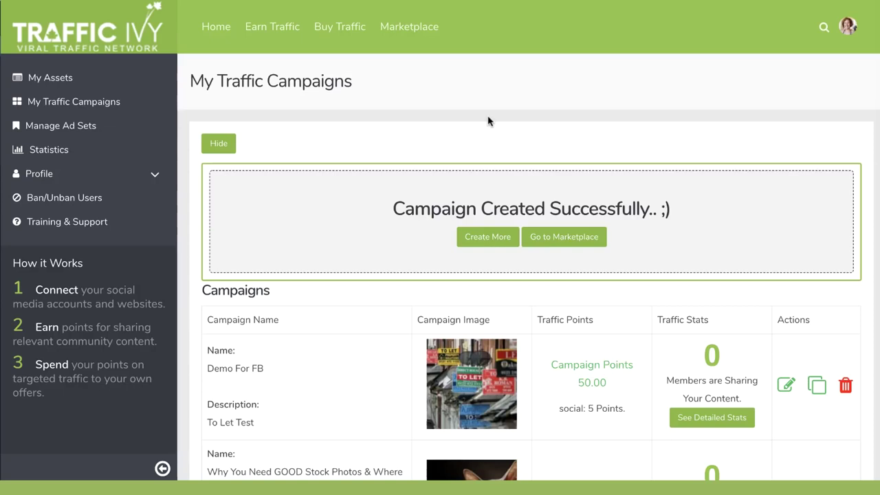
- Go to the Marketplace listing Making Photos That Sell as a 10-point article
{"action": "left_click", "coordinate": [415, 27]}
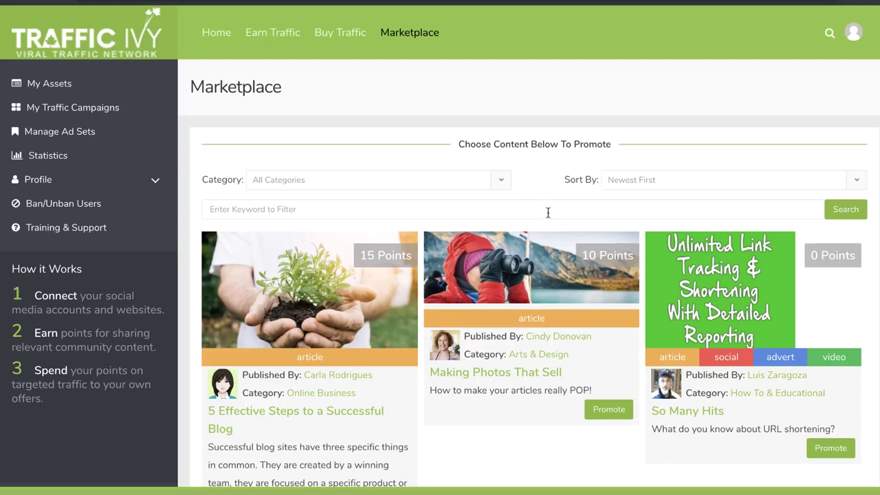
- Post Making Photos That Sell for 10 points to homelifestyle.sitedfy.com under Inspirational
{"action": "left_click", "coordinate": [611, 409]}
{"action": "scroll", "coordinate": [585, 406], "scroll_direction": "down", "scroll_amount": 8}
{"action": "scroll", "coordinate": [586, 407], "scroll_direction": "down", "scroll_amount": 20}
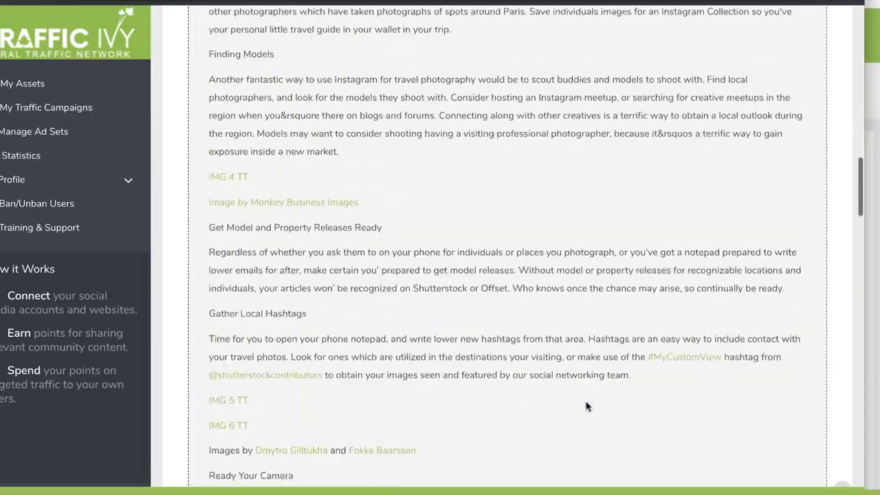
{"action": "scroll", "coordinate": [586, 406], "scroll_direction": "down", "scroll_amount": 5}
{"action": "left_click", "coordinate": [467, 350]}
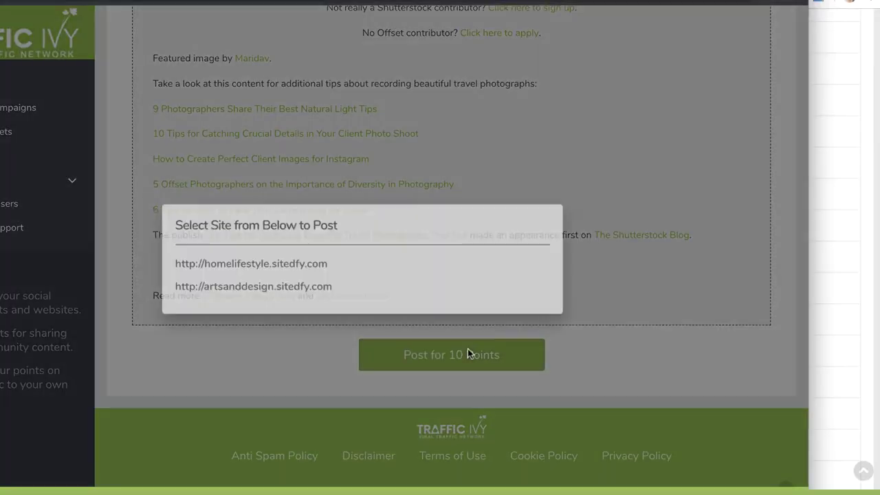
{"action": "left_click", "coordinate": [275, 262]}
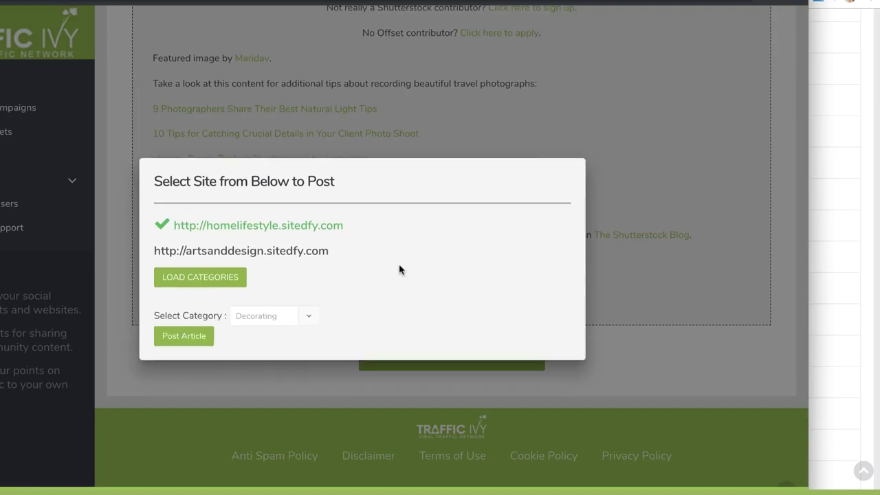
{"action": "left_click", "coordinate": [282, 316]}
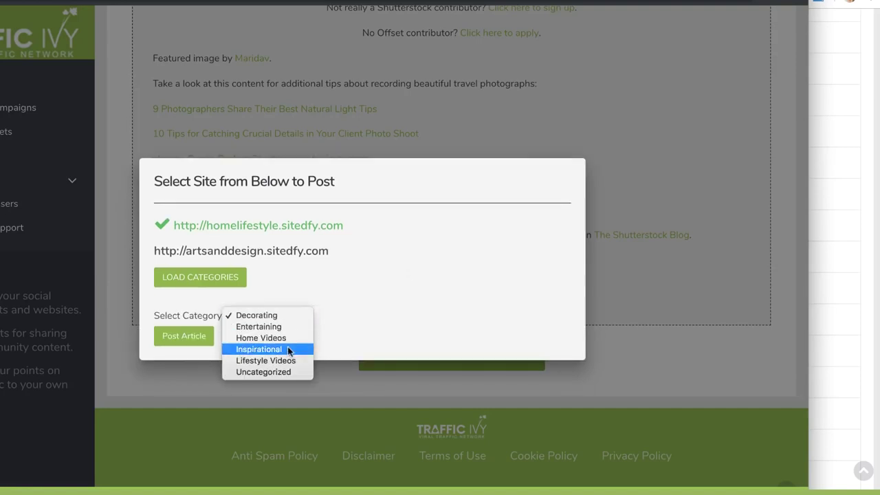
{"action": "left_click", "coordinate": [259, 349]}
{"action": "left_click", "coordinate": [194, 336]}
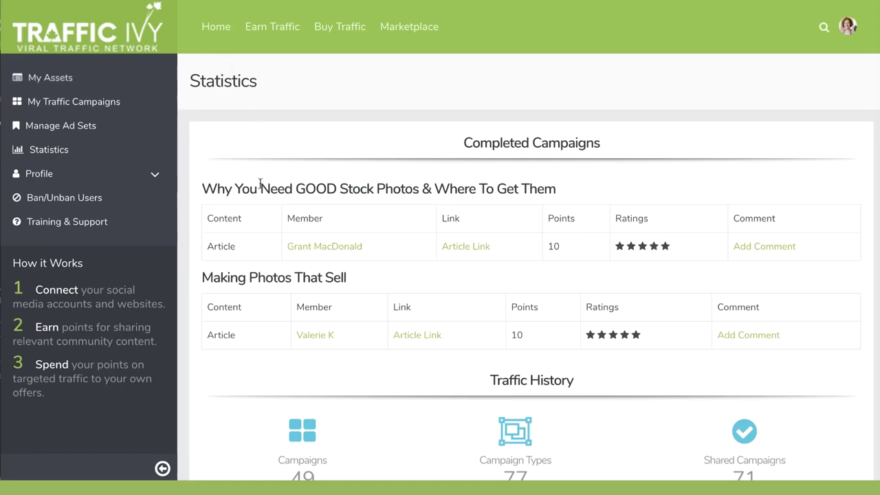
- Read through the shared blog post 'Top Tips For Capturing Photos People Want To Buy'
{"action": "left_click", "coordinate": [412, 336]}
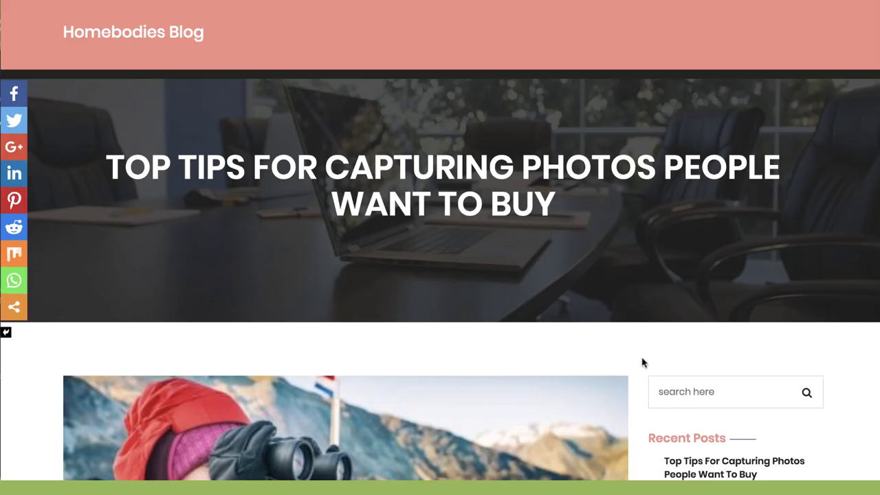
{"action": "scroll", "coordinate": [643, 362], "scroll_direction": "down", "scroll_amount": 5}
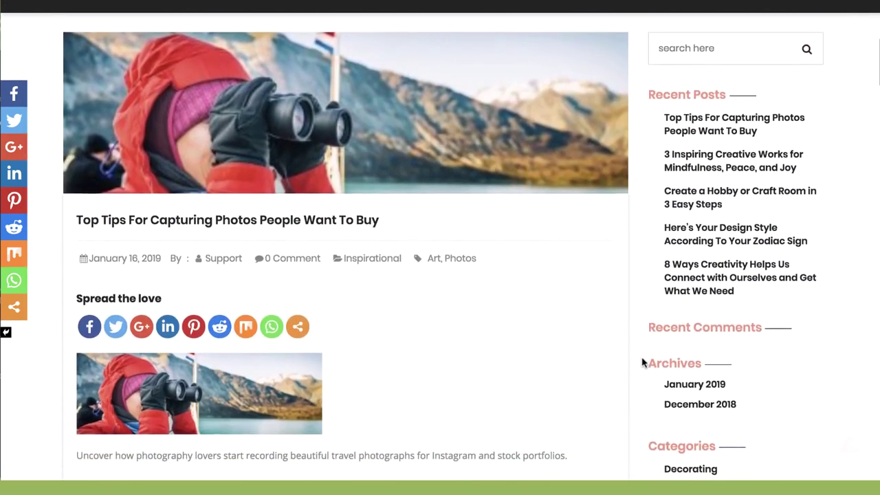
{"action": "scroll", "coordinate": [642, 362], "scroll_direction": "down", "scroll_amount": 1}
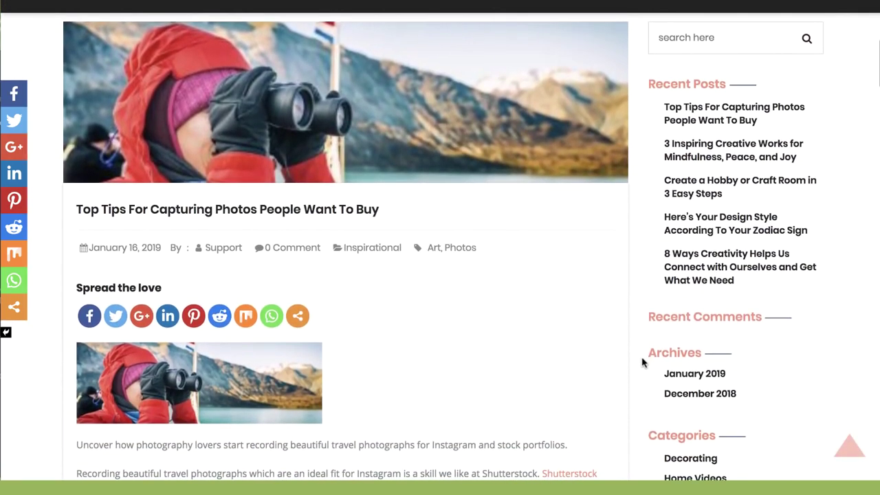
{"action": "scroll", "coordinate": [642, 361], "scroll_direction": "down", "scroll_amount": 4}
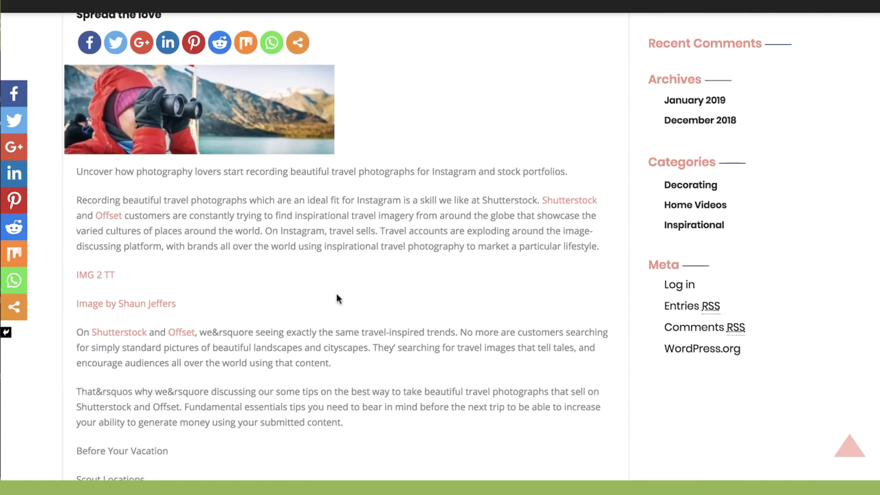
{"action": "scroll", "coordinate": [447, 393], "scroll_direction": "down", "scroll_amount": 4}
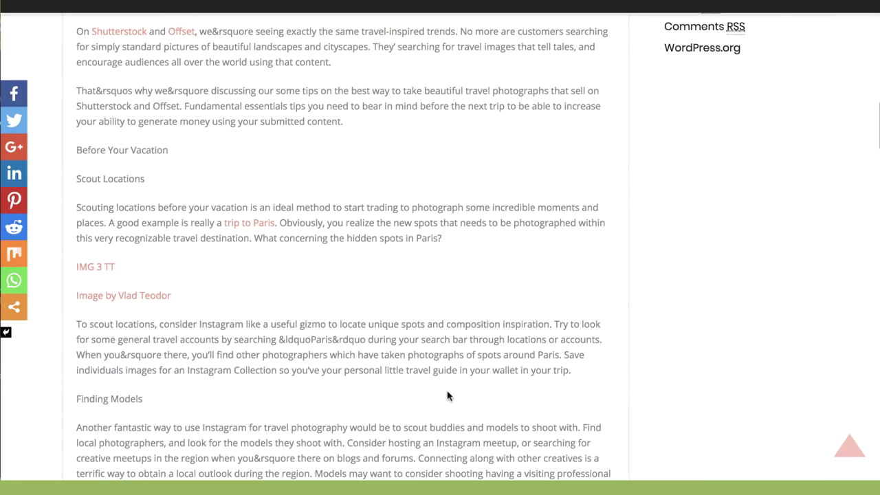
{"action": "scroll", "coordinate": [350, 391], "scroll_direction": "down", "scroll_amount": 7}
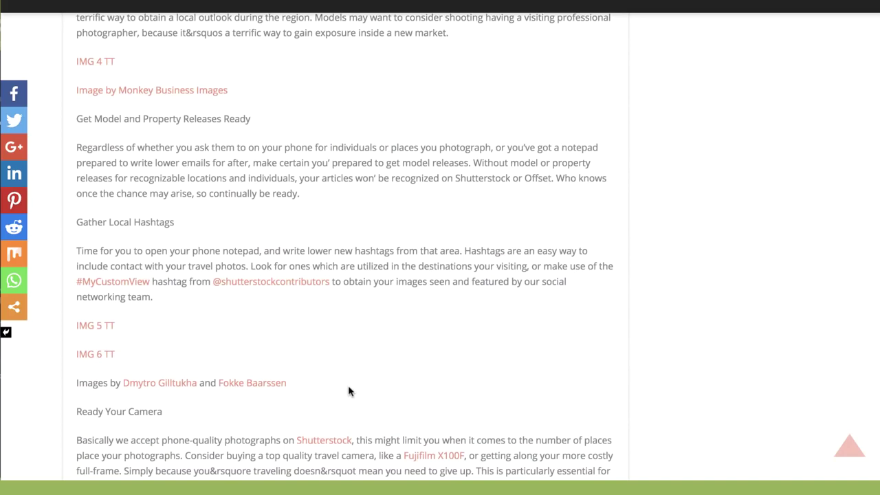
{"action": "scroll", "coordinate": [348, 391], "scroll_direction": "down", "scroll_amount": 8}
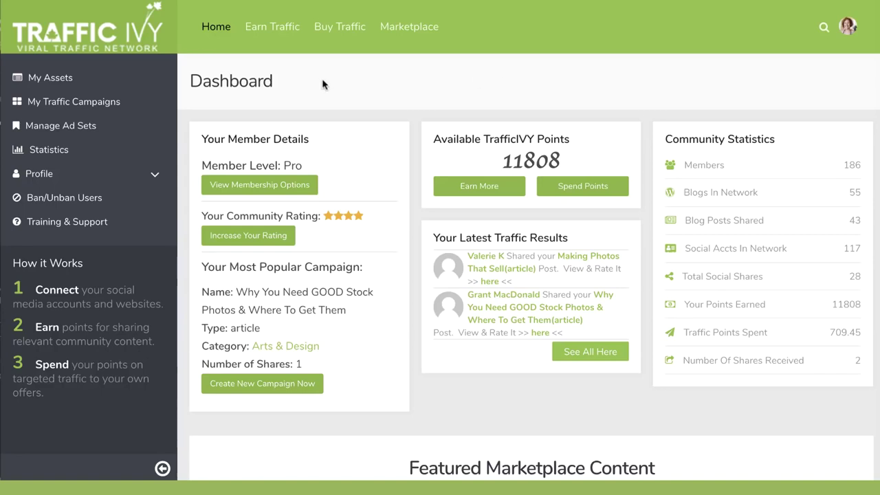
{"action": "left_click", "coordinate": [58, 77]}
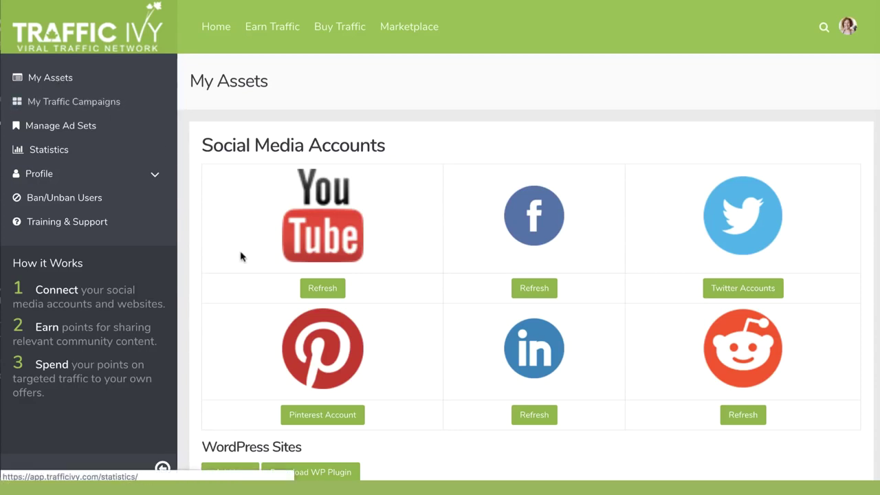
{"action": "scroll", "coordinate": [248, 355], "scroll_direction": "down", "scroll_amount": 3}
{"action": "scroll", "coordinate": [249, 350], "scroll_direction": "up", "scroll_amount": 3}
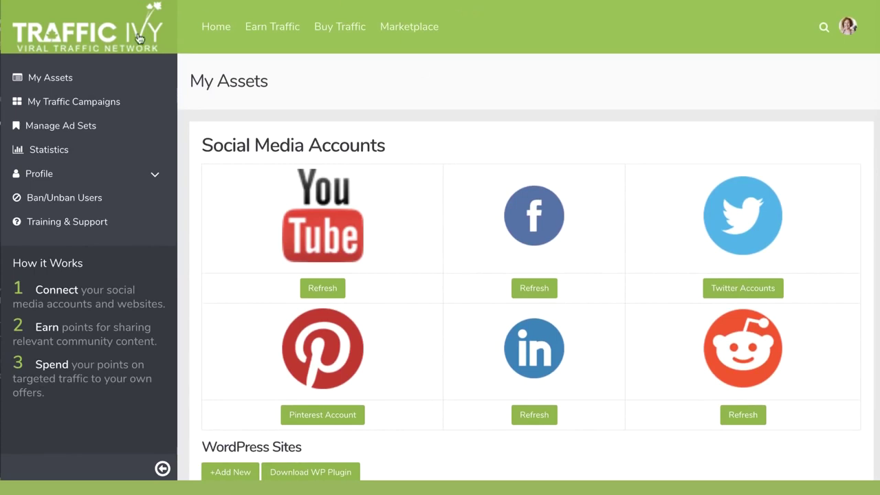
{"action": "left_click", "coordinate": [413, 29]}
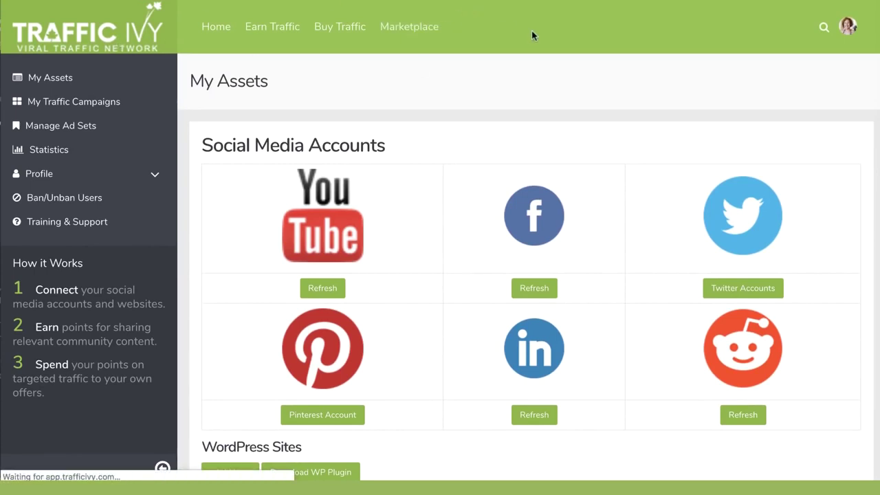